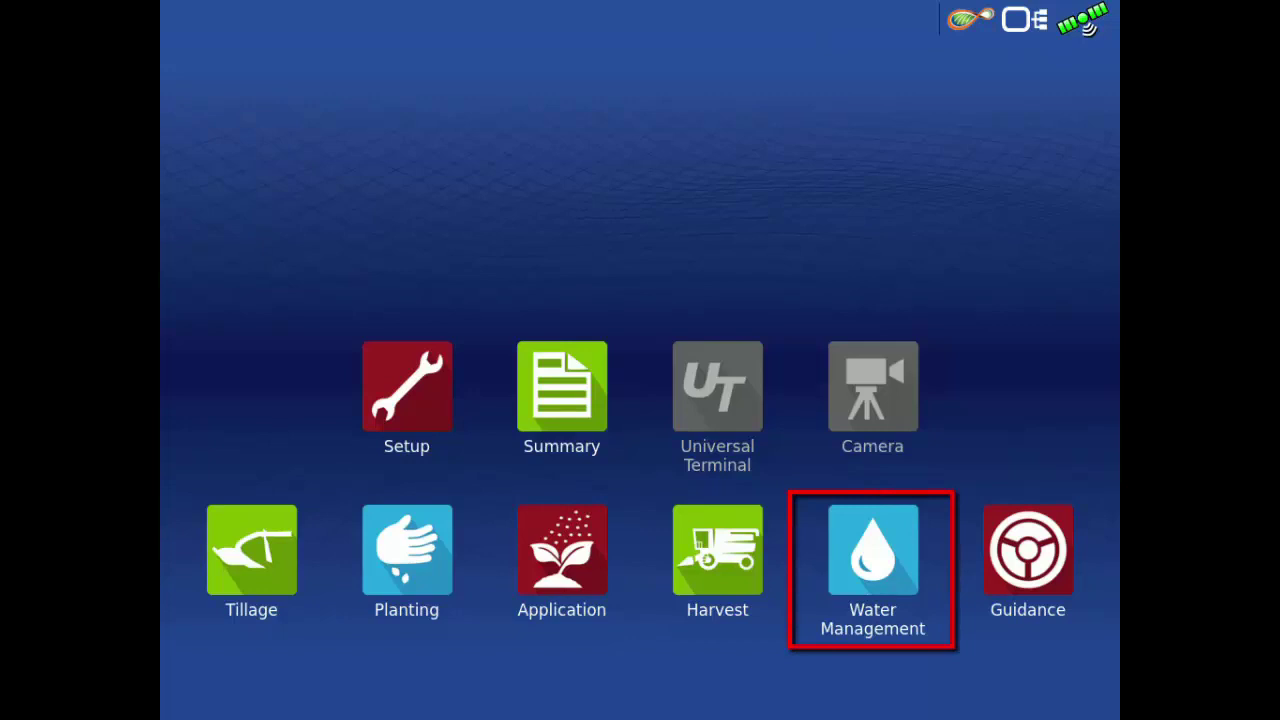
From Water Management, add a new operating configuration of type Surveying
click(872, 550)
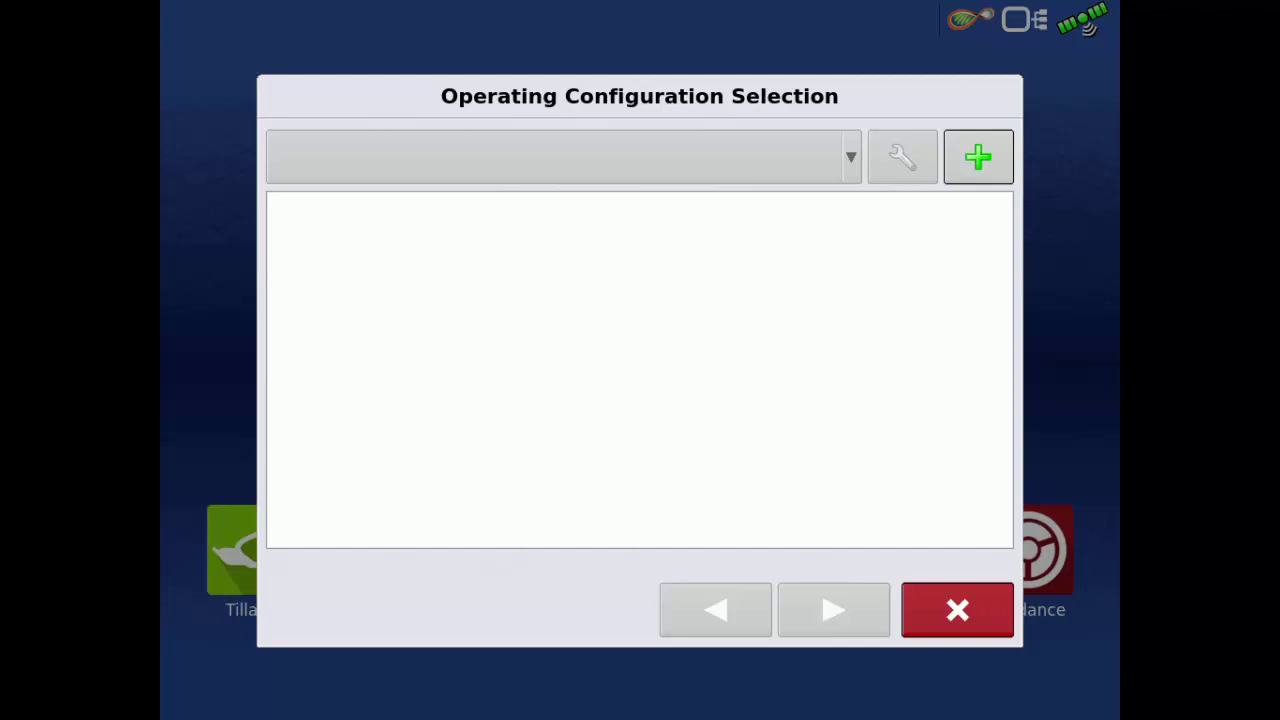
click(978, 157)
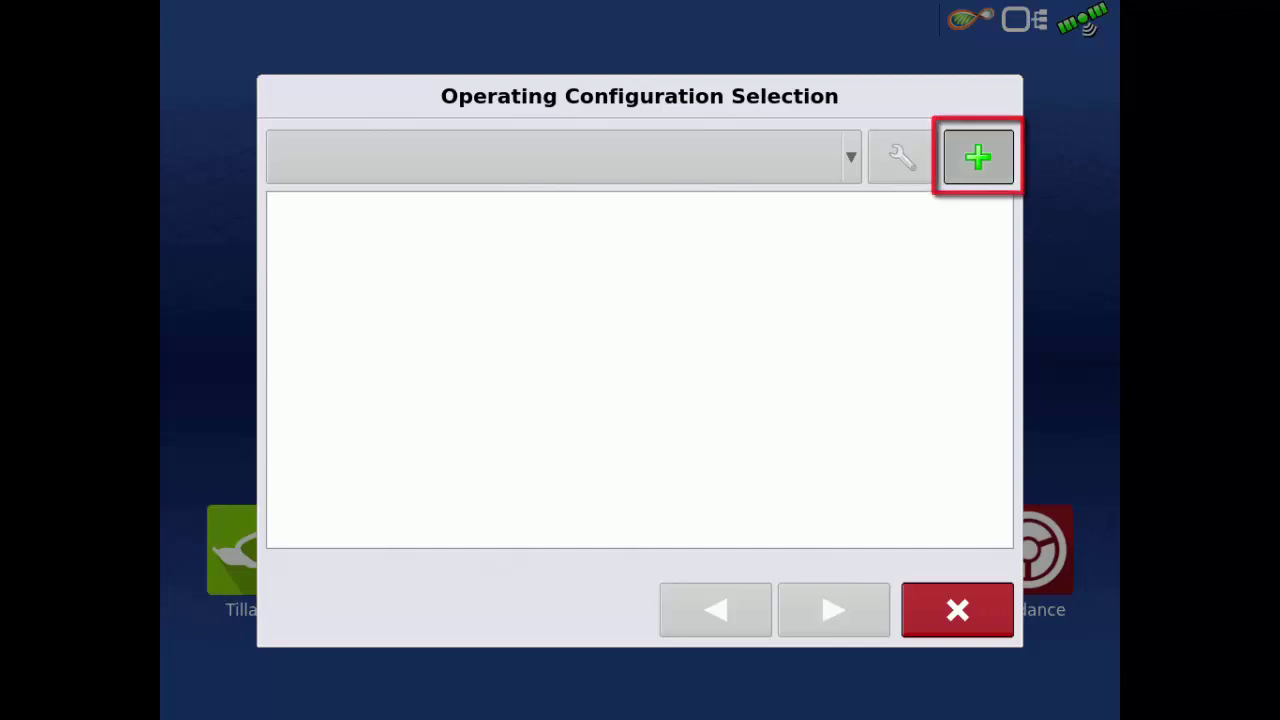
click(320, 157)
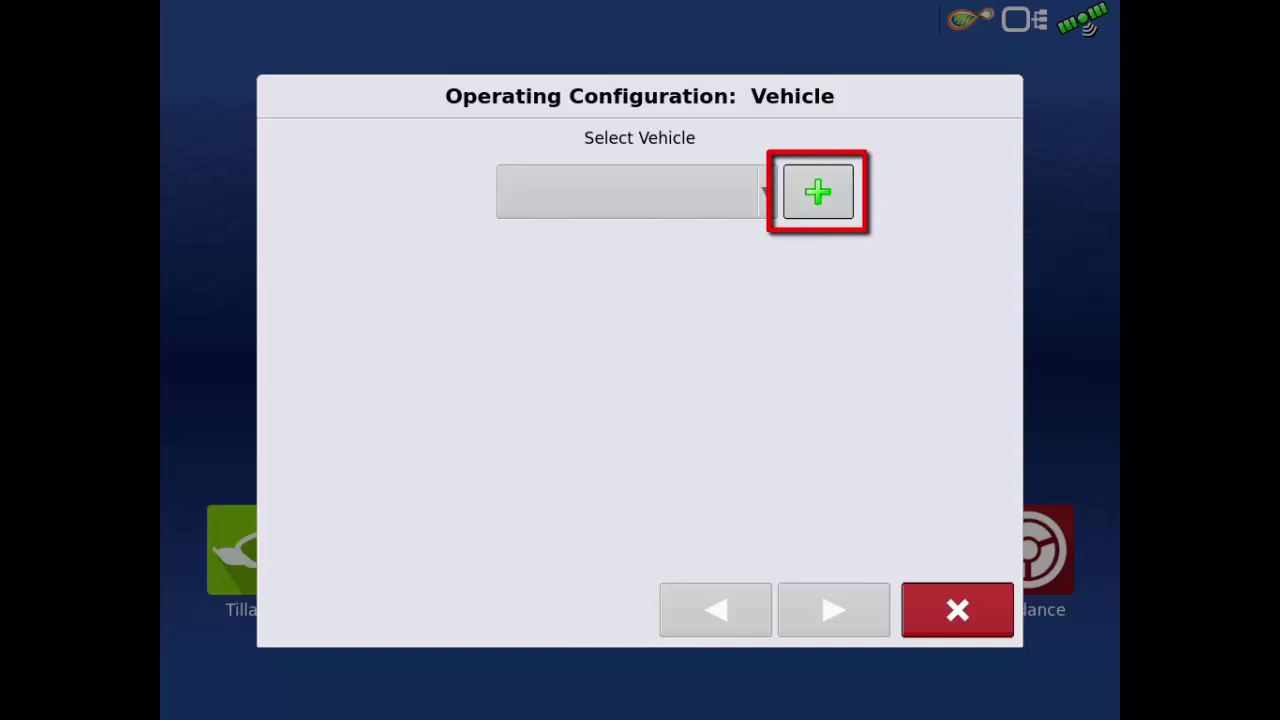
Create a new vehicle with ATV as its vehicle type
click(818, 191)
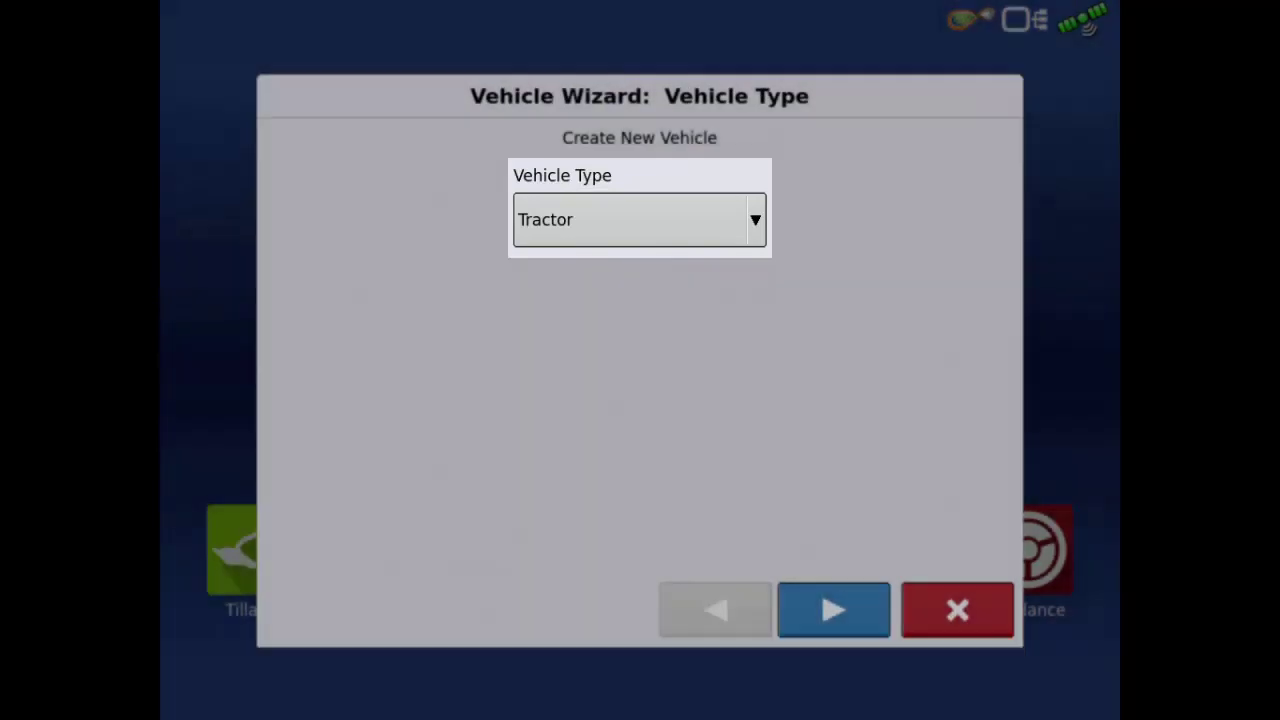
click(640, 220)
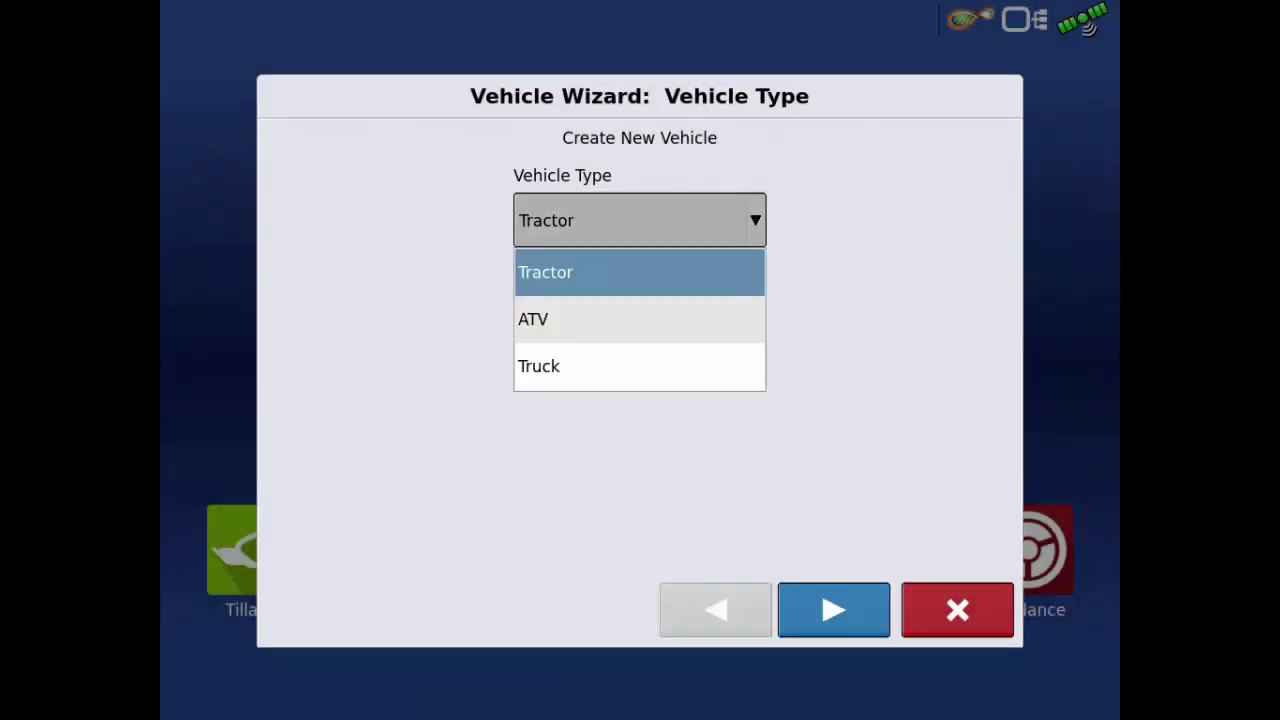
click(600, 319)
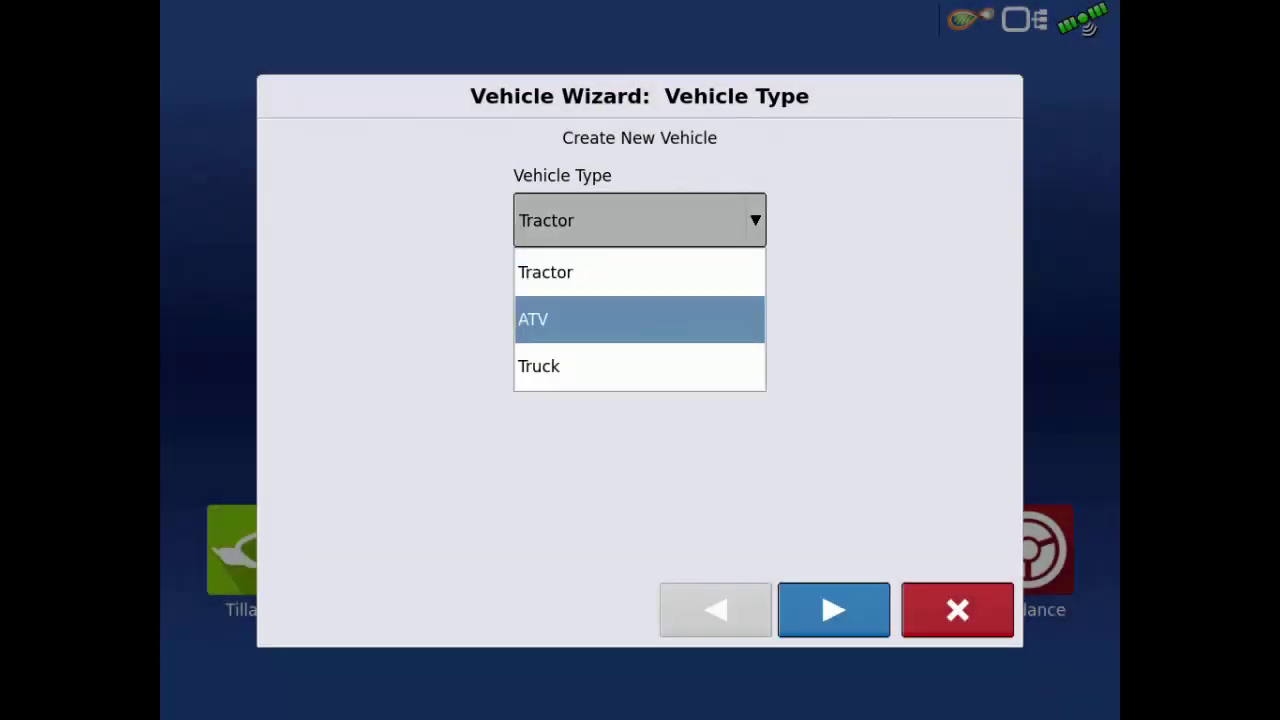
click(600, 319)
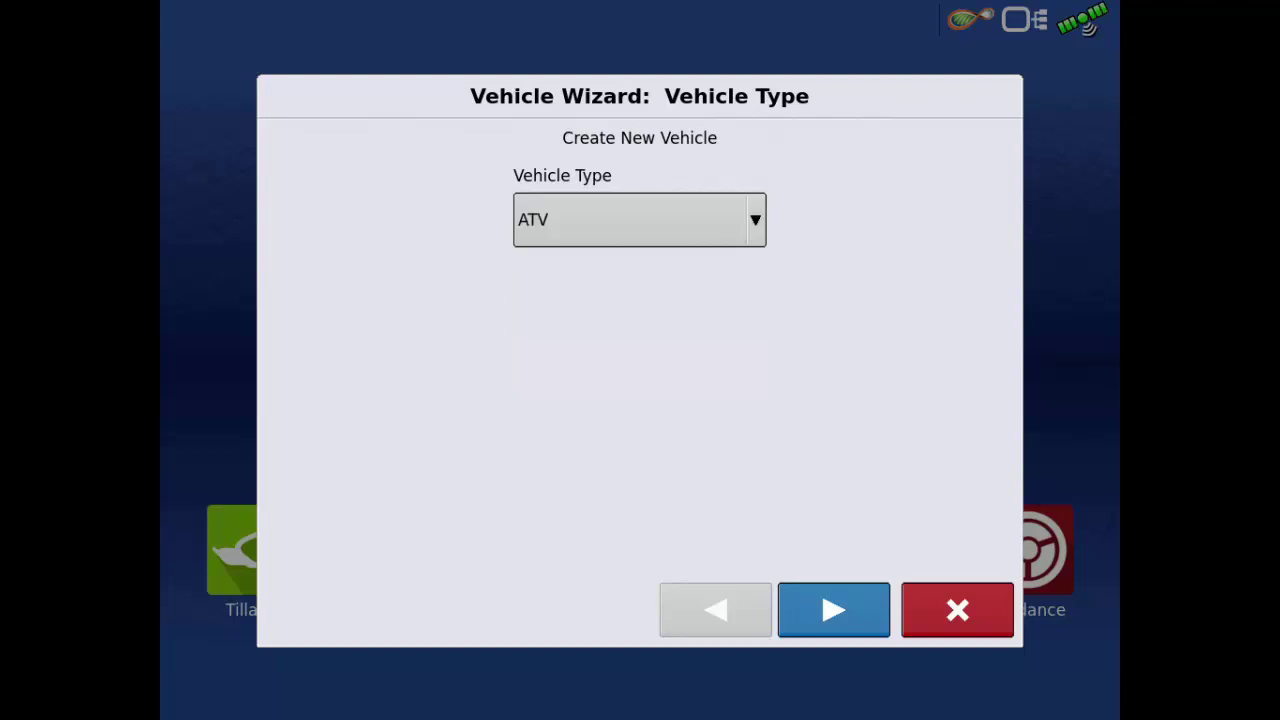
click(833, 609)
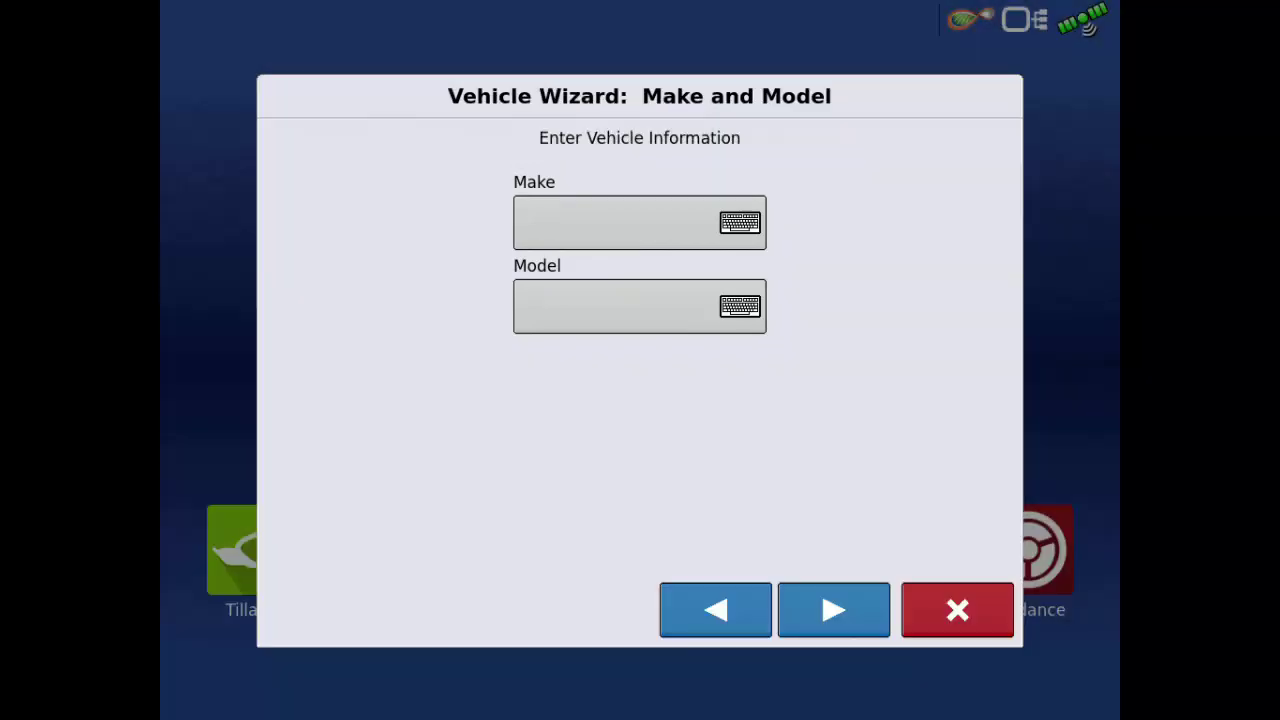
Enter the vehicle make Honda and model Rancher
click(615, 222)
text(H)
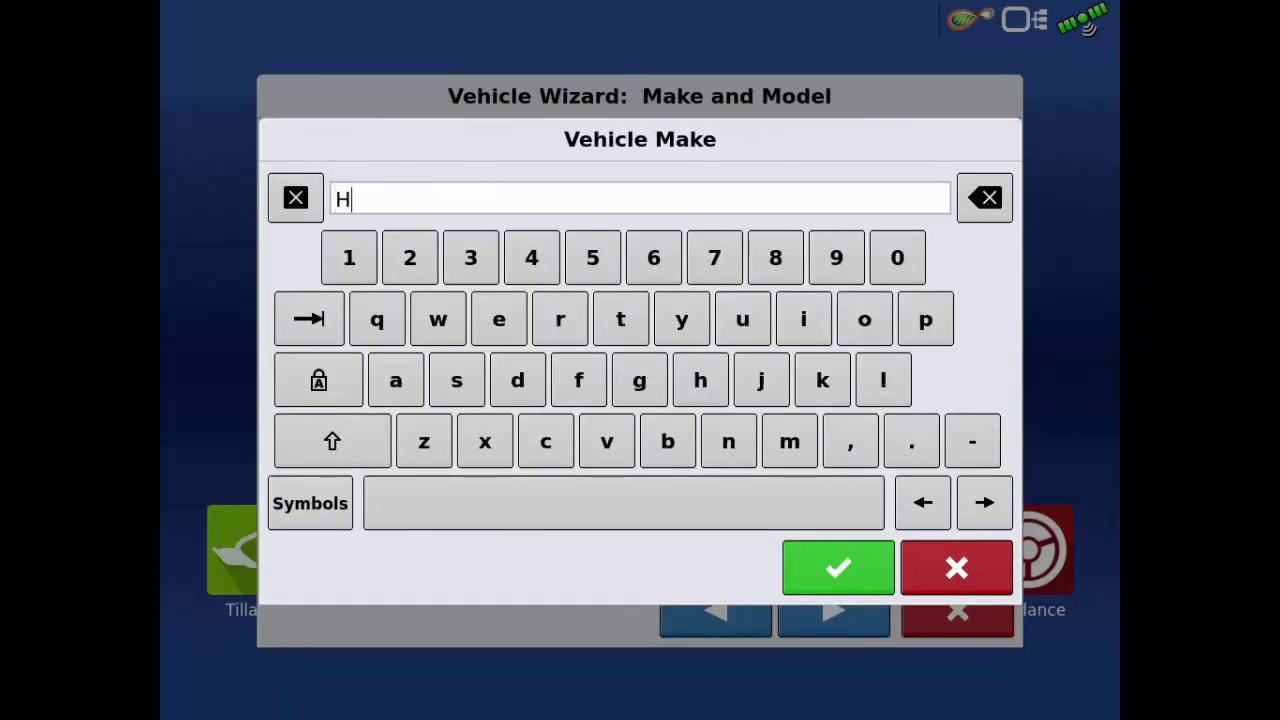
text(onda)
click(838, 567)
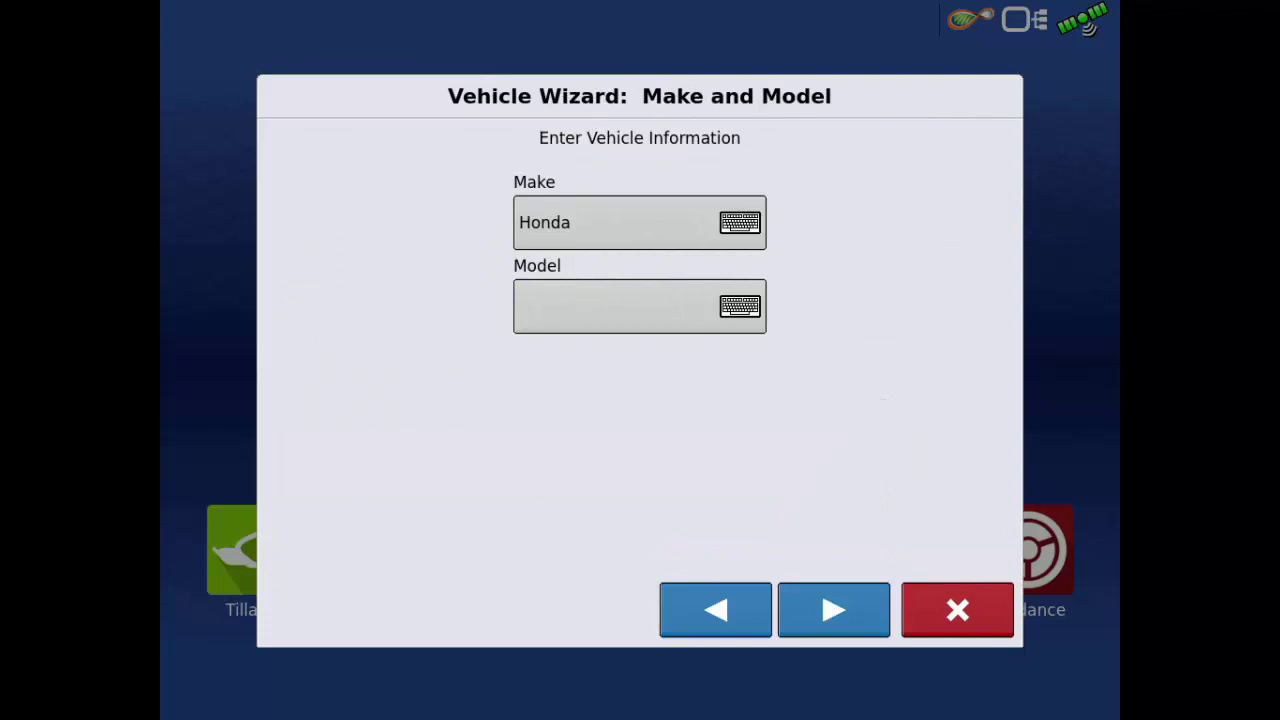
click(640, 303)
text(Ran)
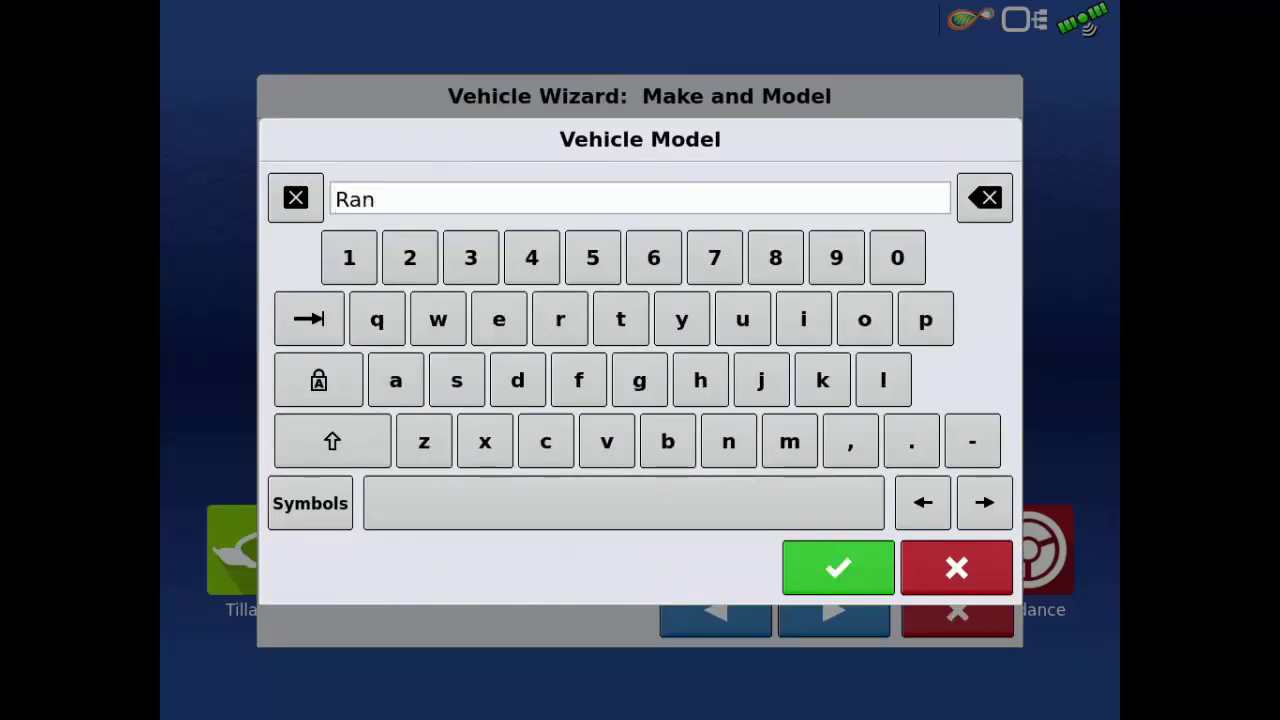
text(cher)
click(838, 567)
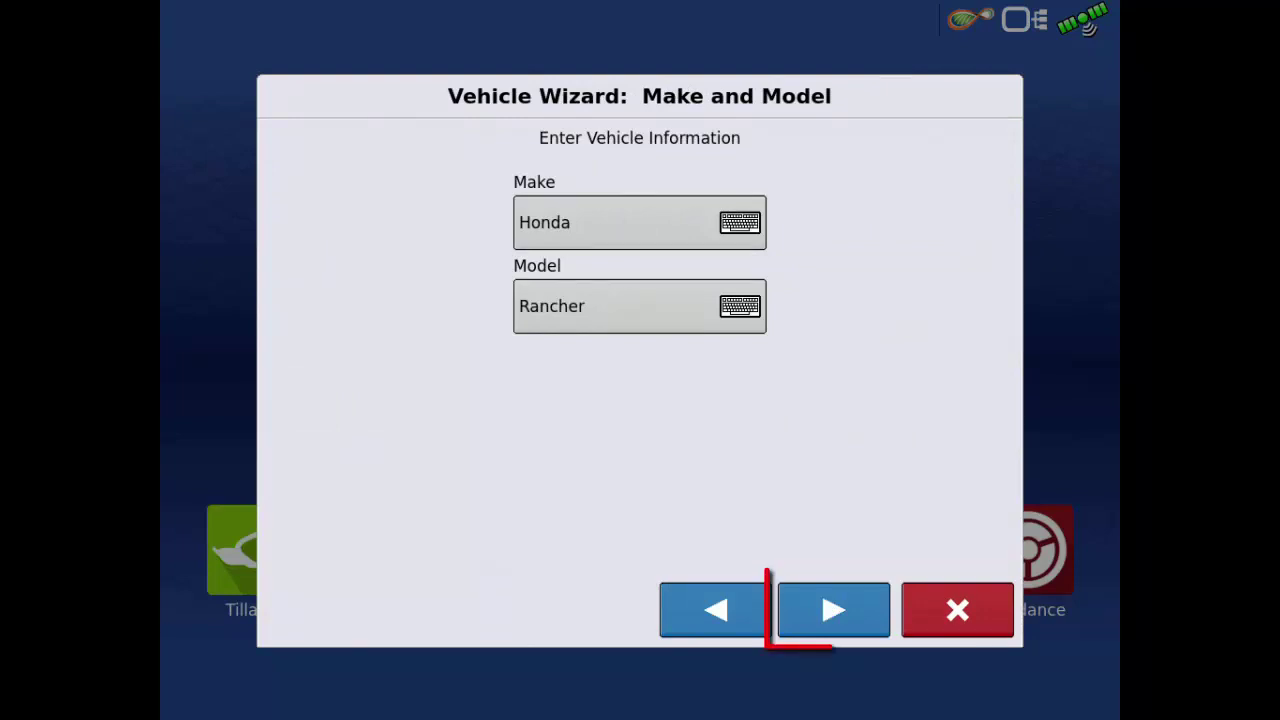
click(833, 610)
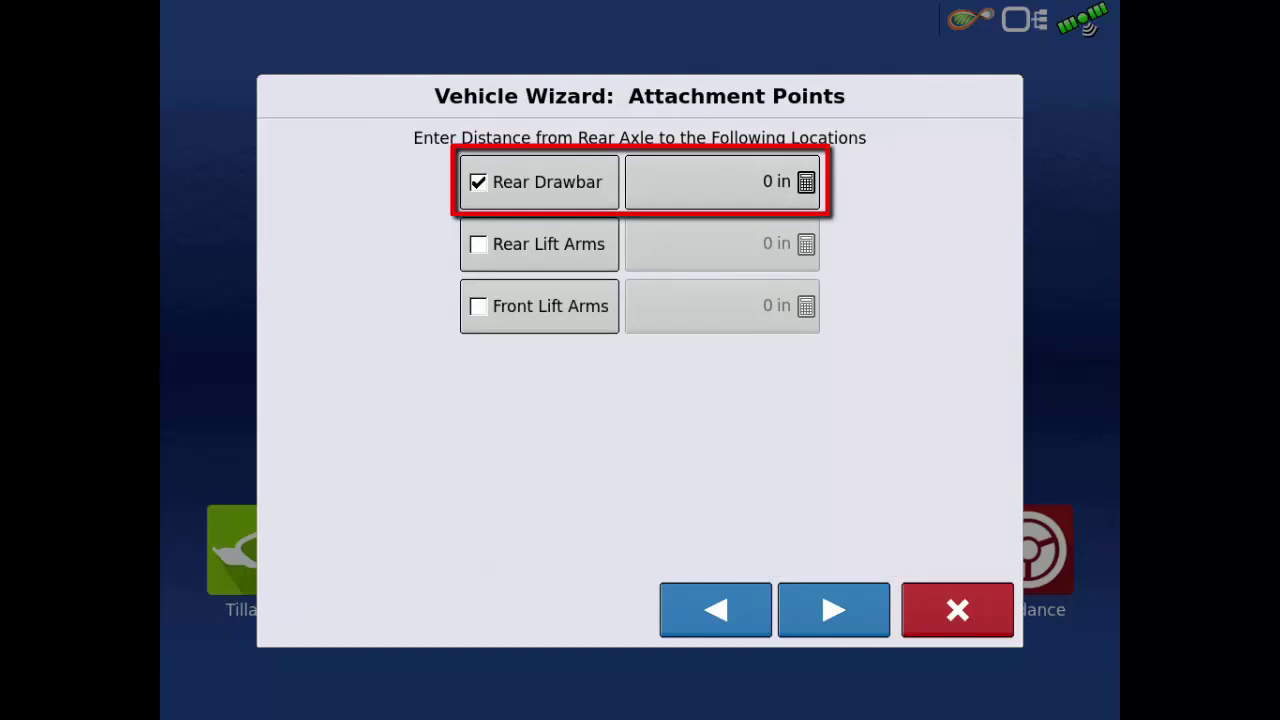
Enter 7 in as the Rear Drawbar offset on the Attachment Points step
click(722, 181)
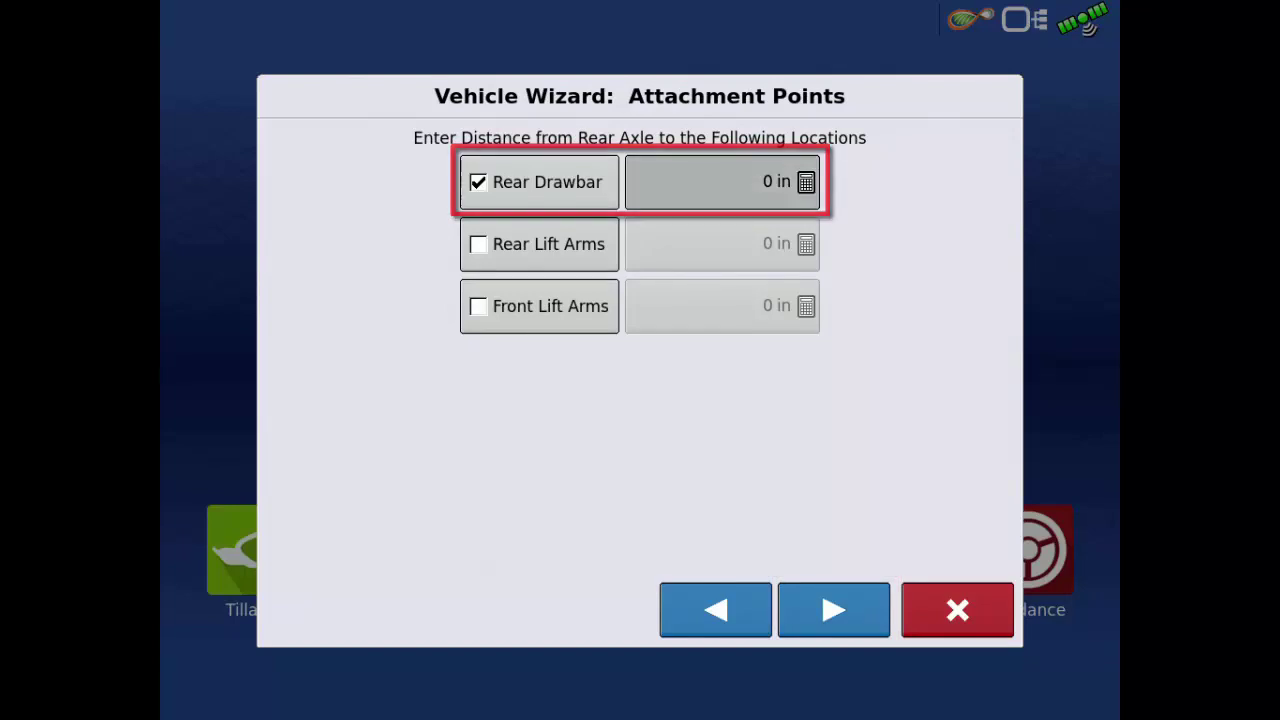
click(560, 229)
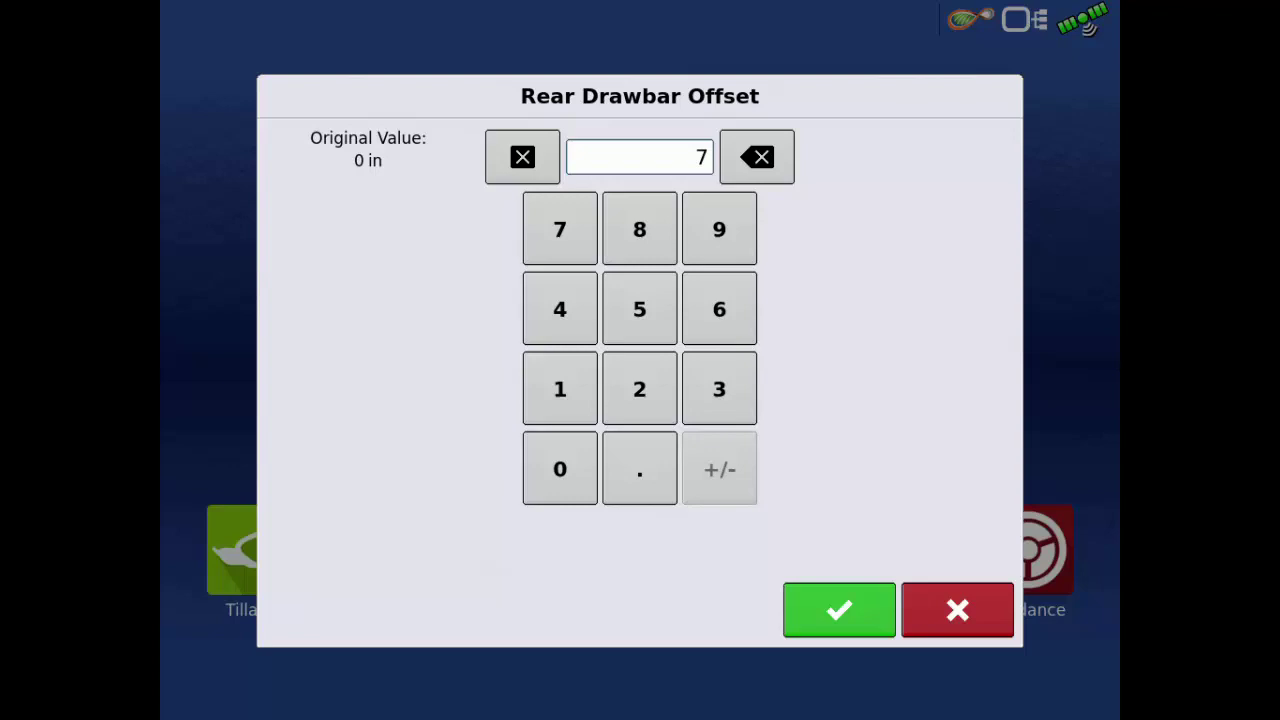
click(839, 609)
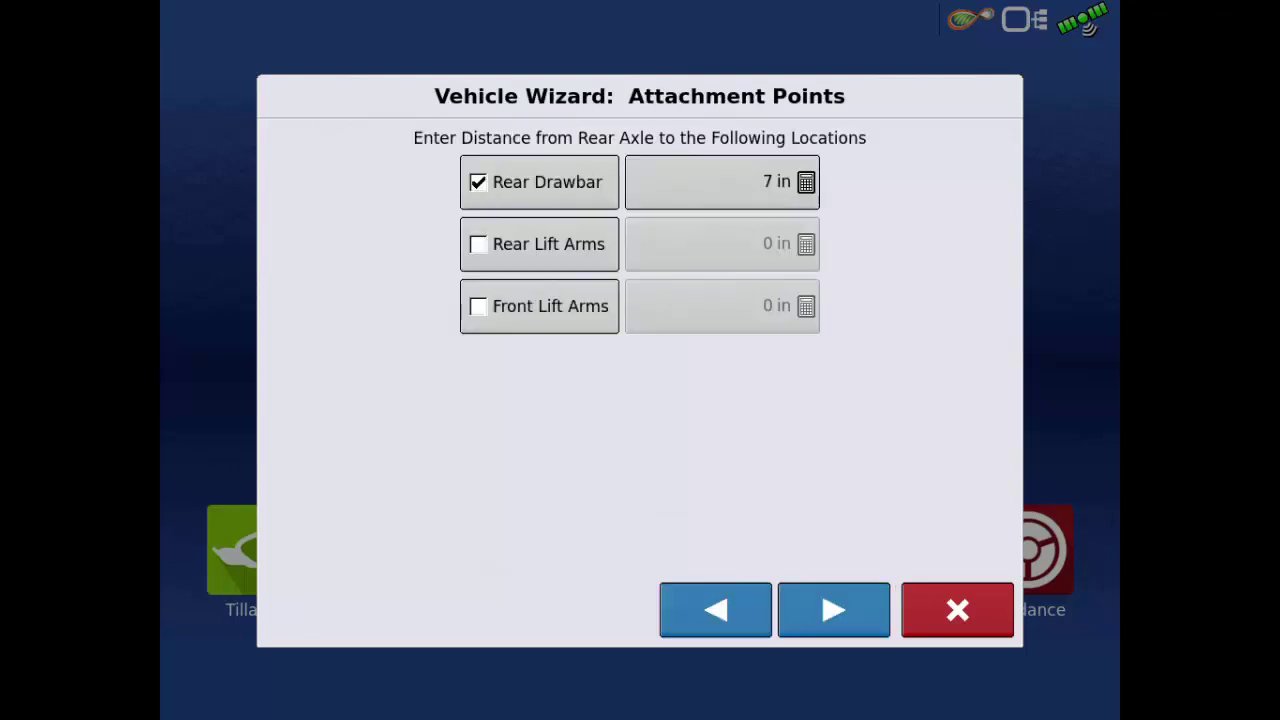